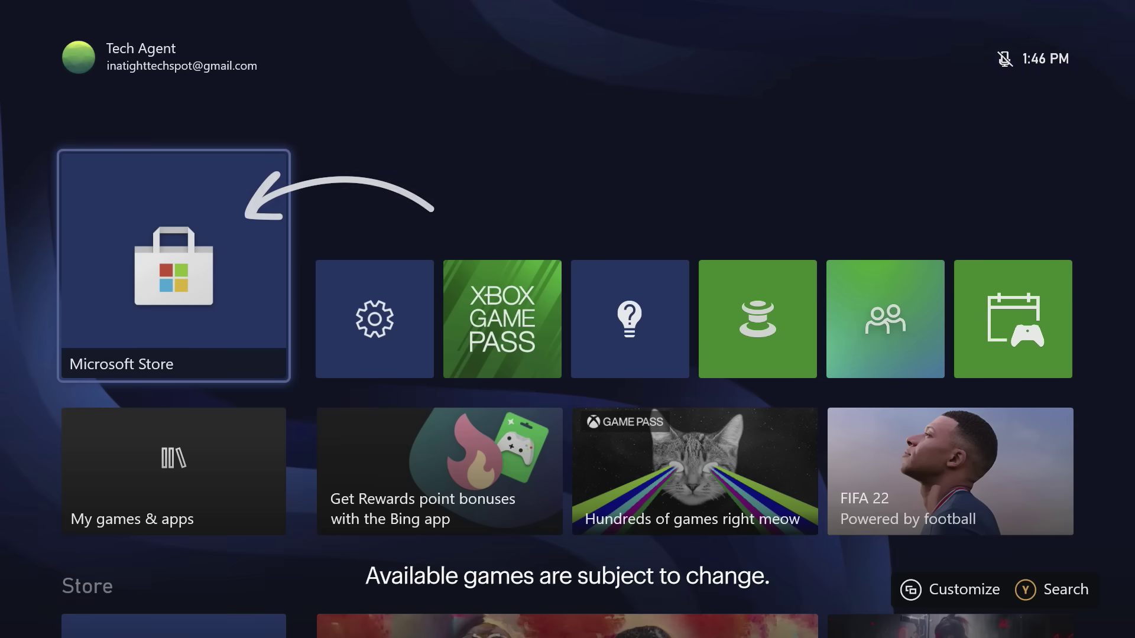
# Redeem the 25-character code in Microsoft Store, unlocking a 3-month Xbox Game Pass Ultimate subscription
pyautogui.press('Return')
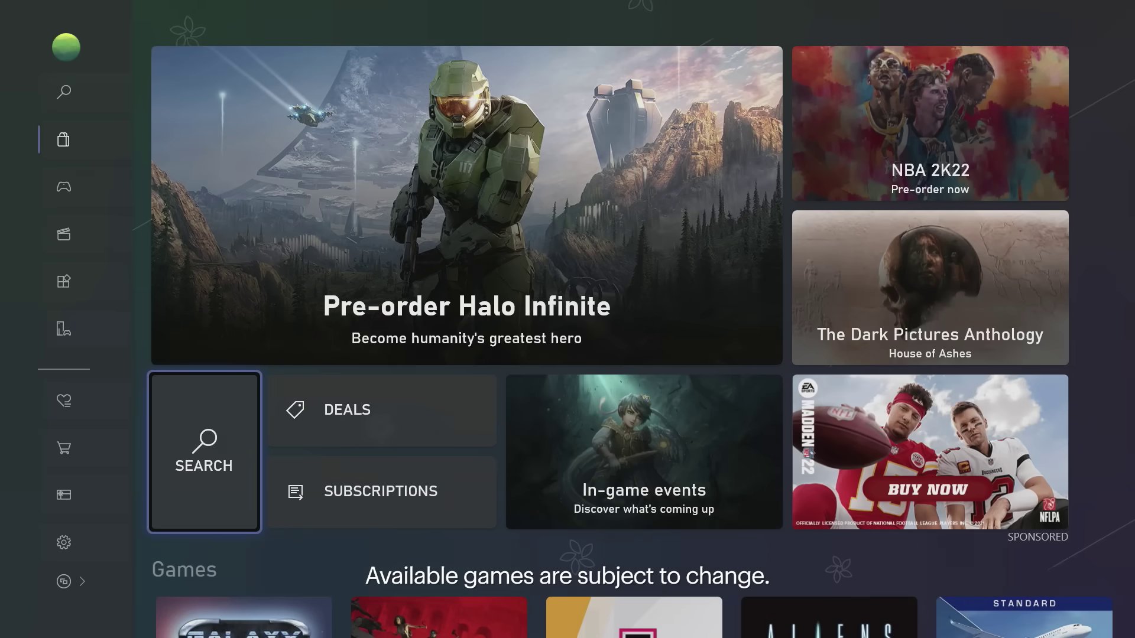
pyautogui.press('Left')
pyautogui.press('Down')
pyautogui.press('Down')
pyautogui.press('Down')
pyautogui.press('Down')
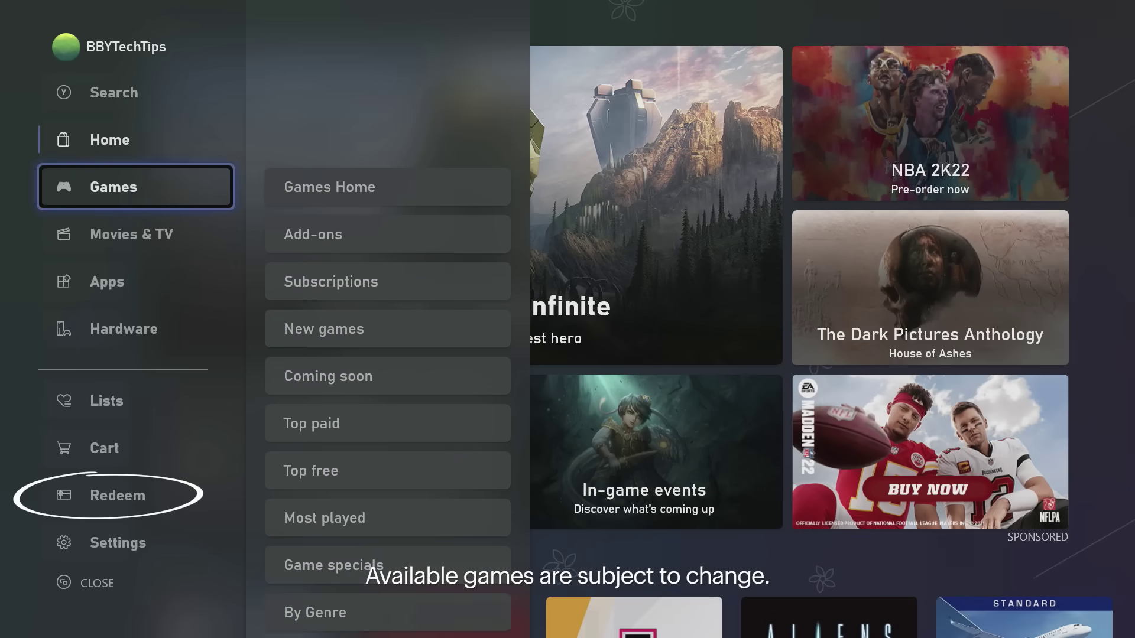
pyautogui.press('Down')
pyautogui.press('Down')
pyautogui.press('Down')
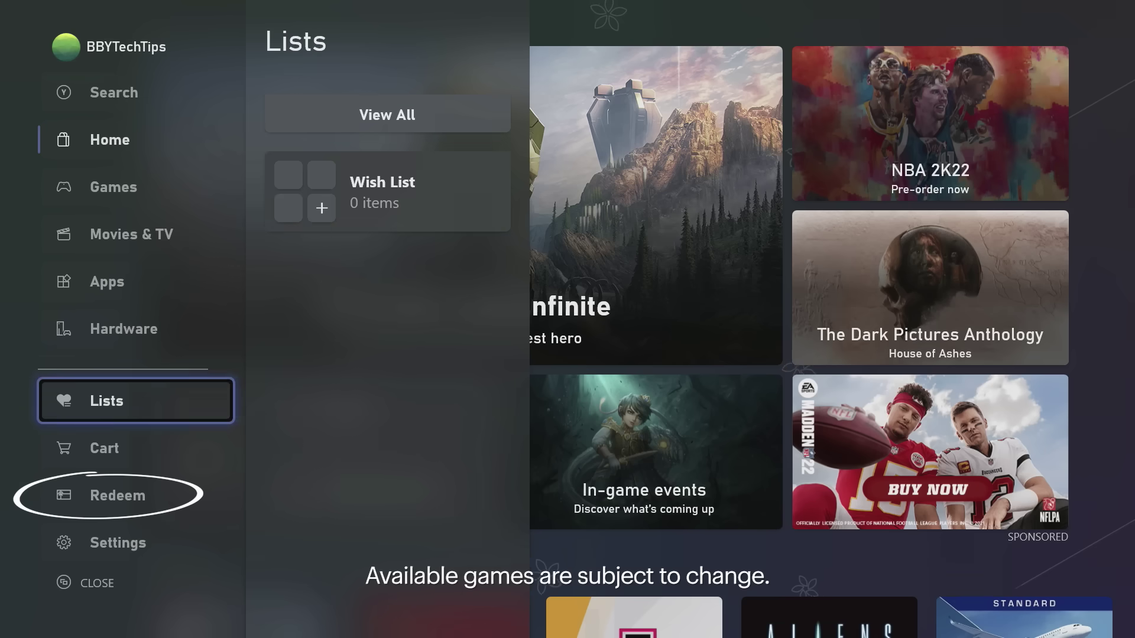
pyautogui.press('Return')
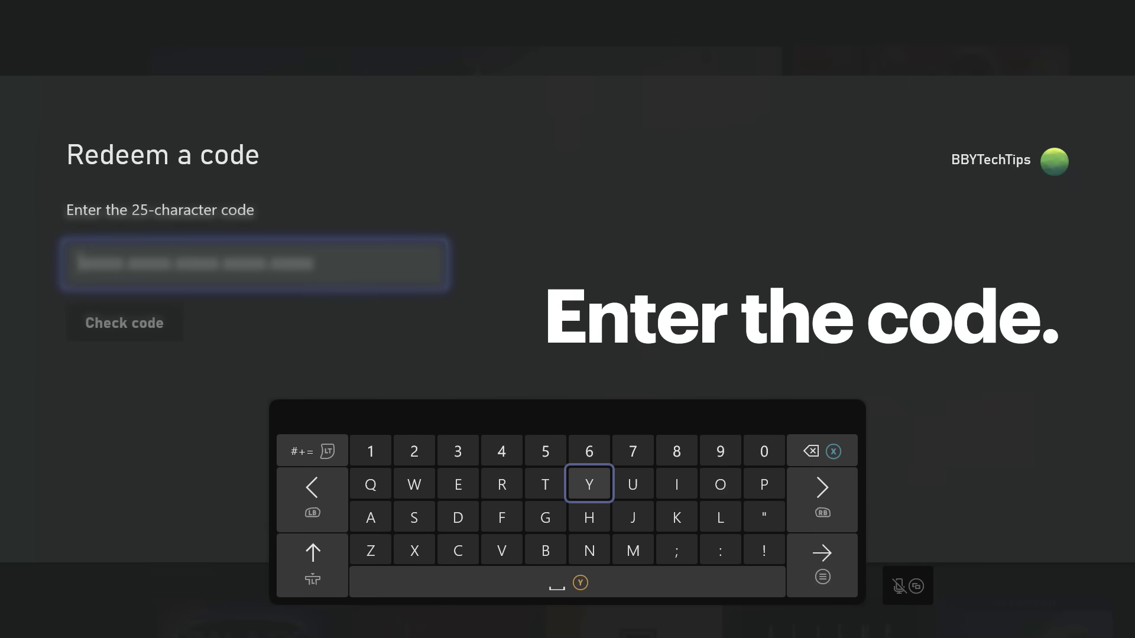
pyautogui.press('shift')
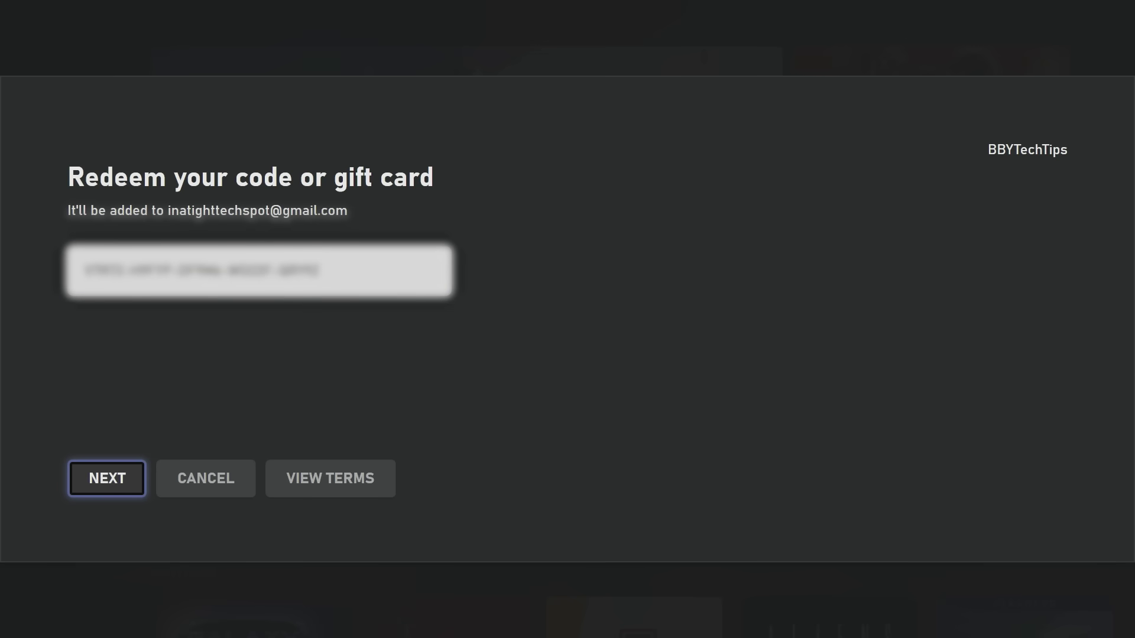
pyautogui.press('Return')
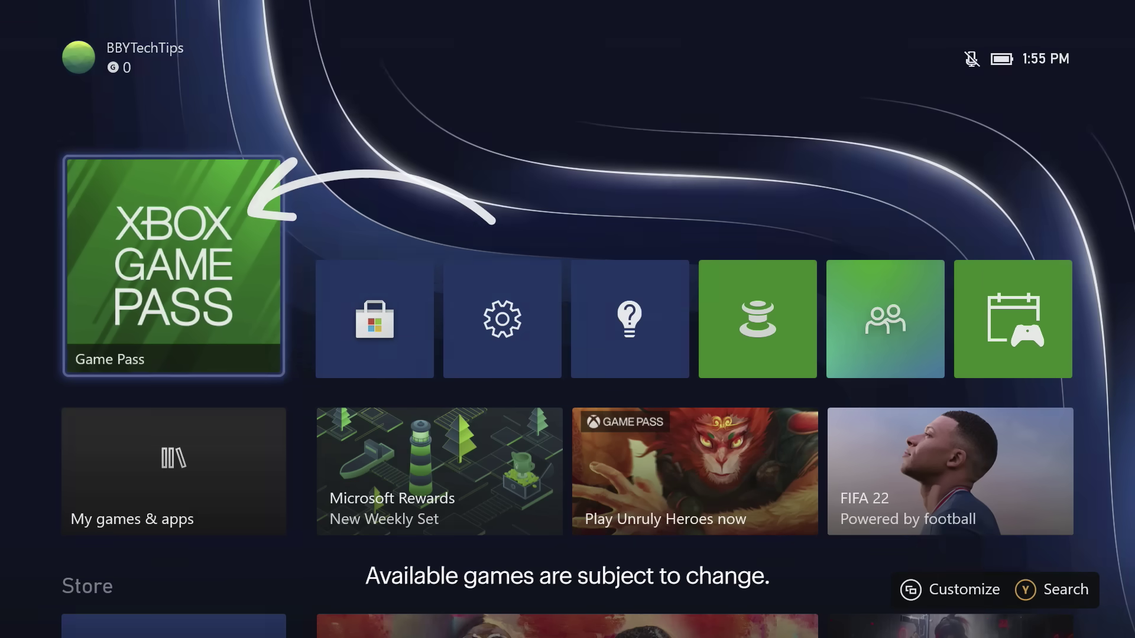
# Find Halo 5: Guardians in the full Game Pass catalogue and start installing it
pyautogui.press('Return')
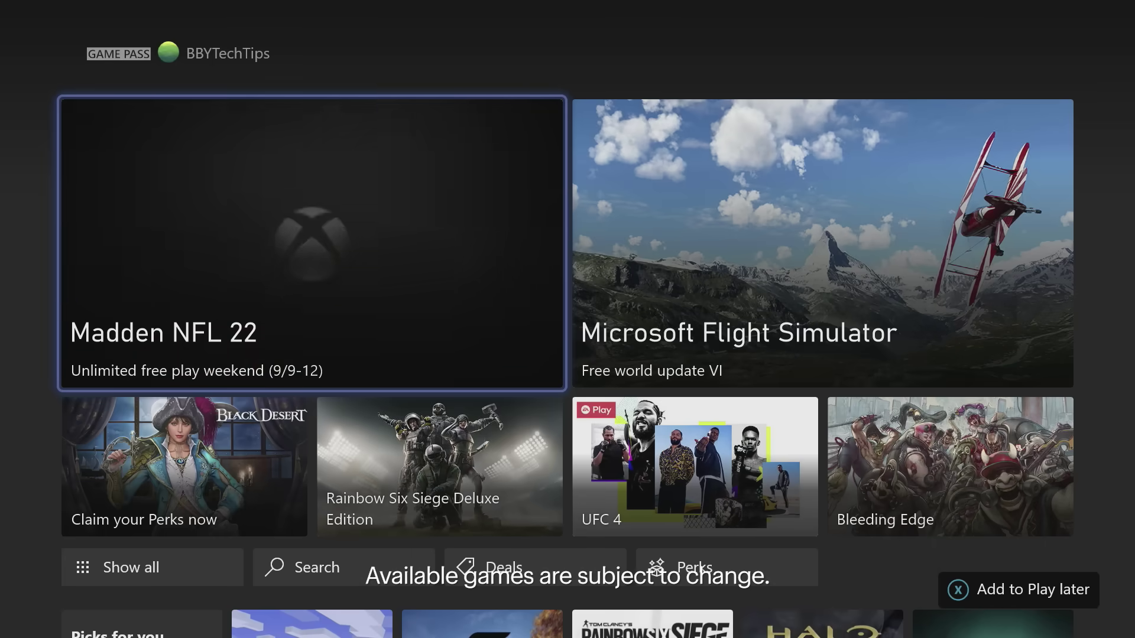
pyautogui.press('Down')
pyautogui.press('Down')
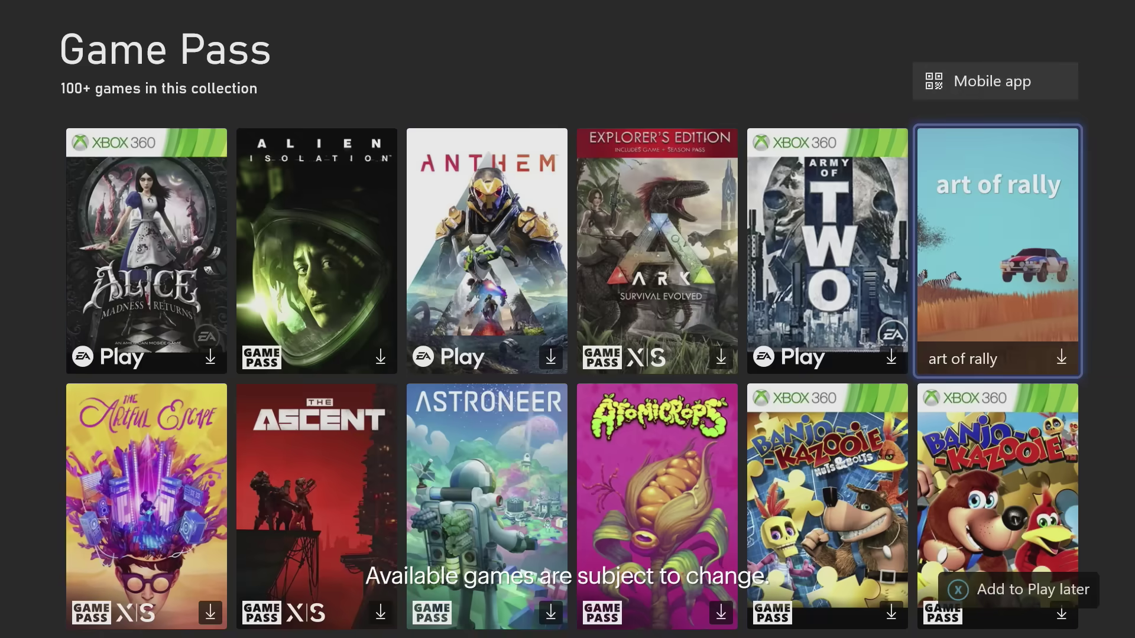
pyautogui.press('Down')
pyautogui.press('Down')
pyautogui.press('Down')
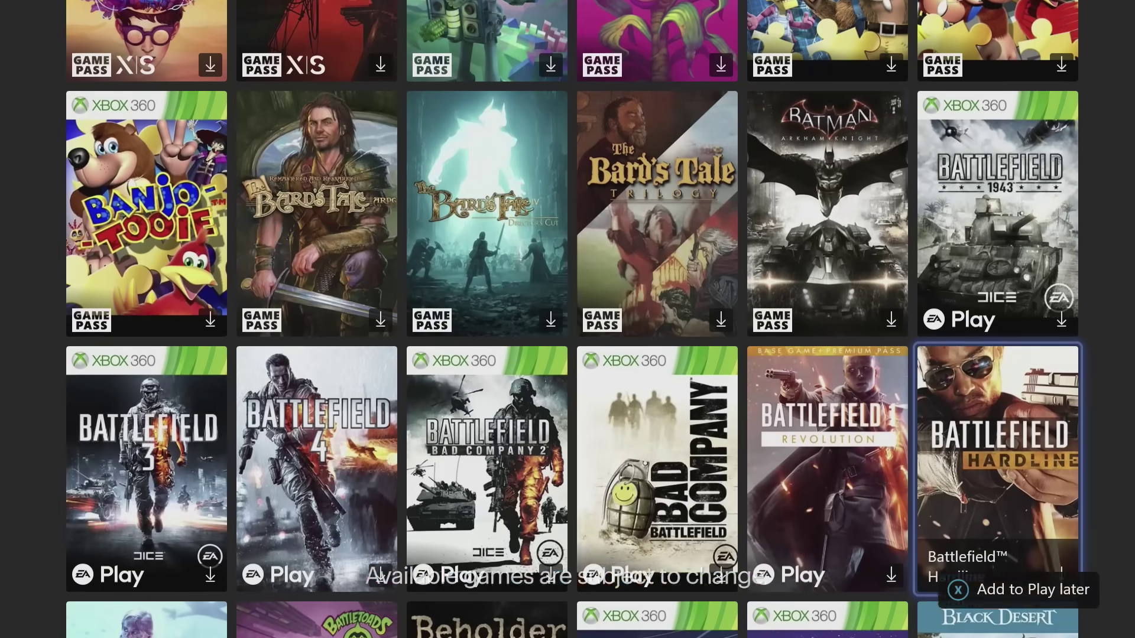
pyautogui.press('Down')
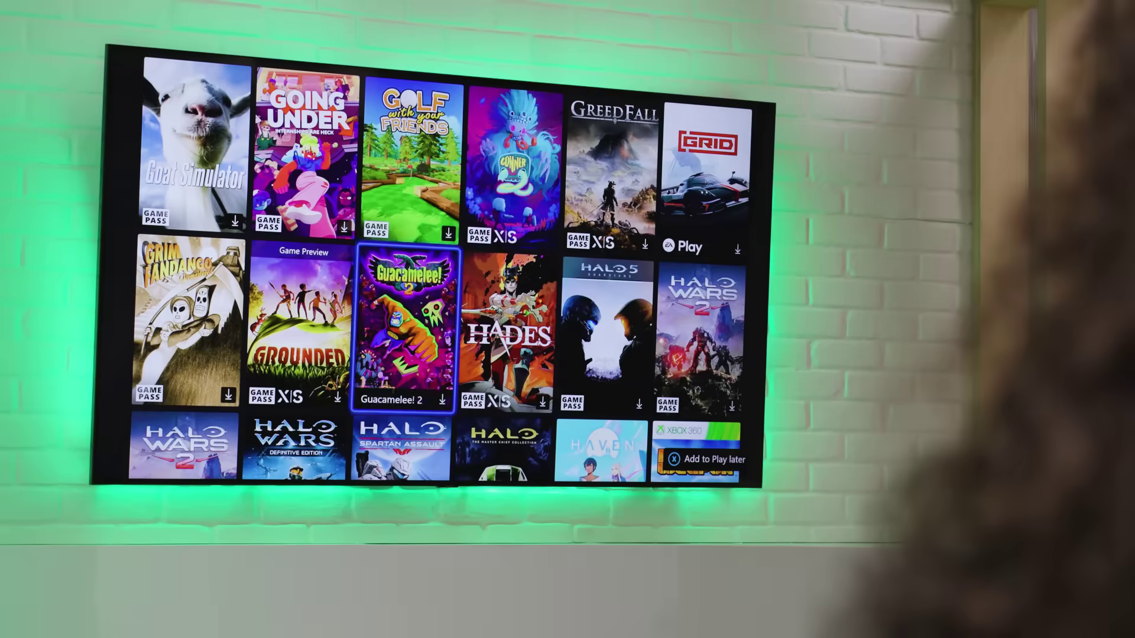
pyautogui.press('Return')
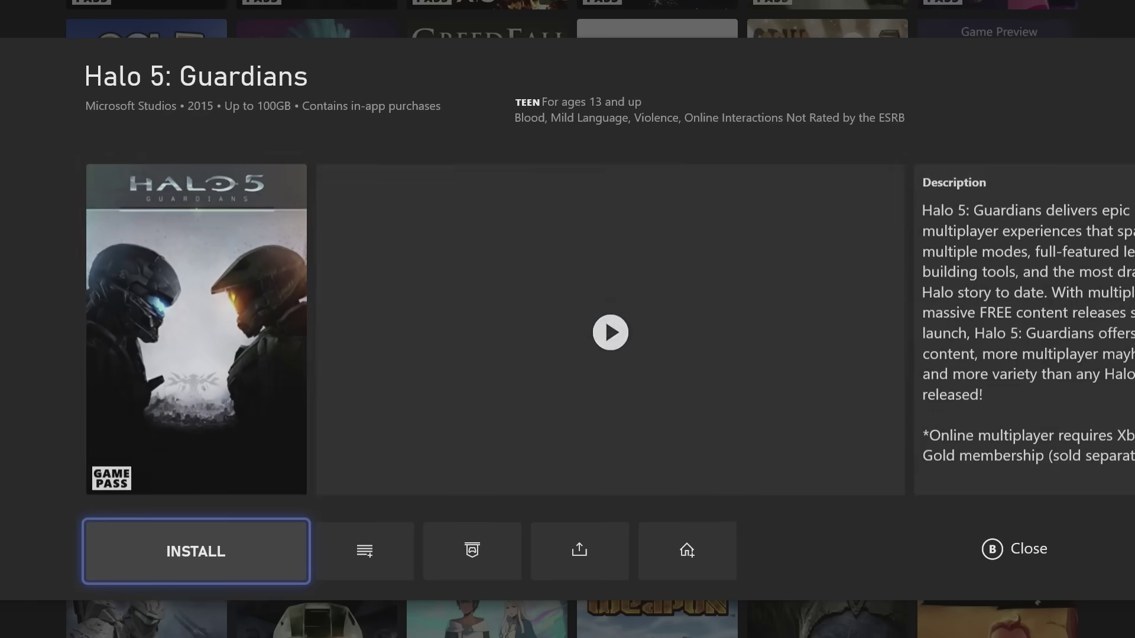
pyautogui.press('Escape')
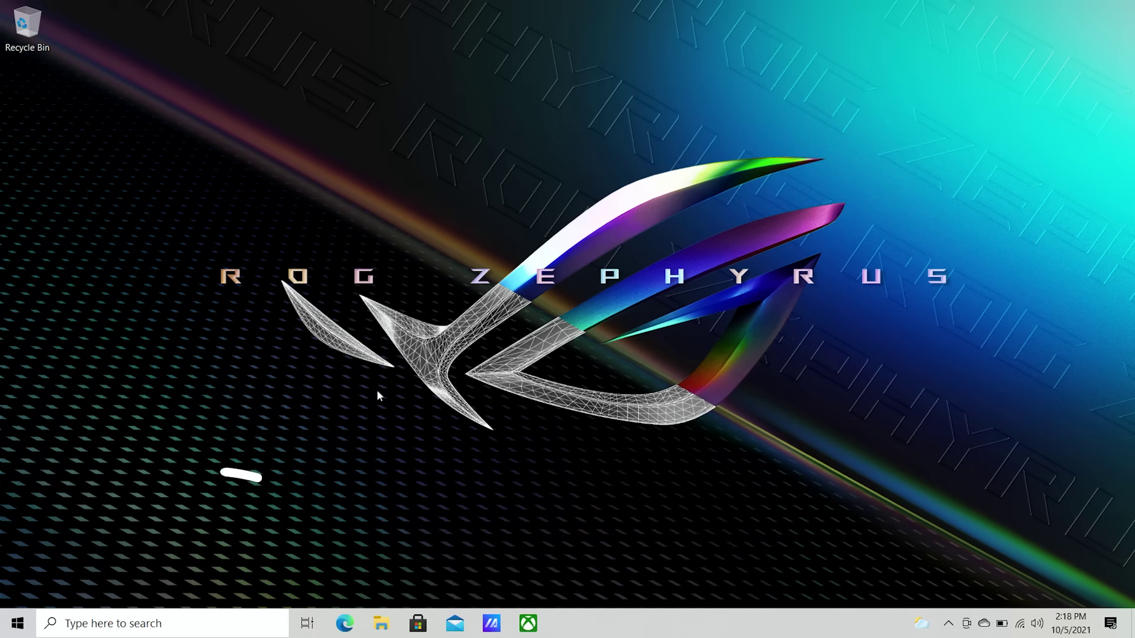
# Open Windows Settings to the Bluetooth and devices page
pyautogui.click(25, 630)
pyautogui.moveTo(19, 566)
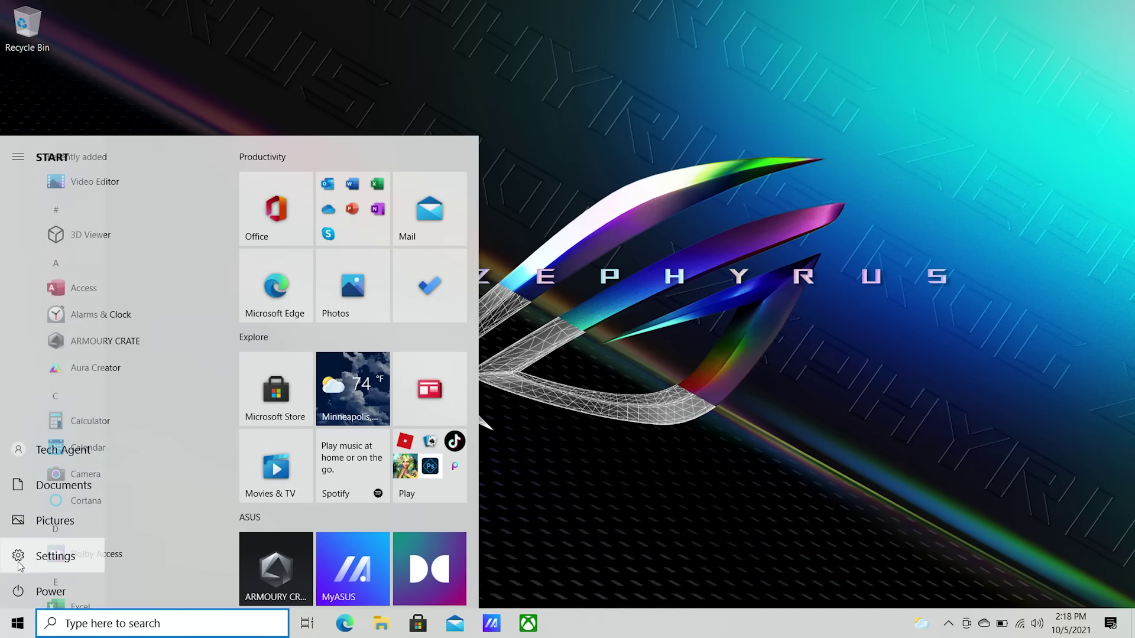
pyautogui.click(20, 566)
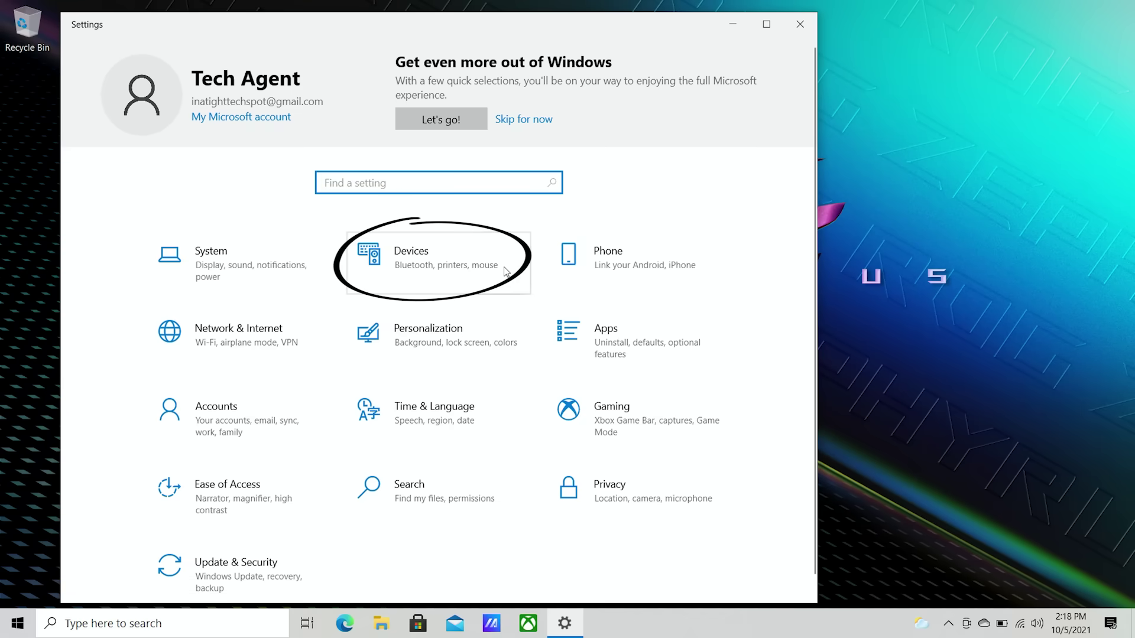
pyautogui.click(515, 262)
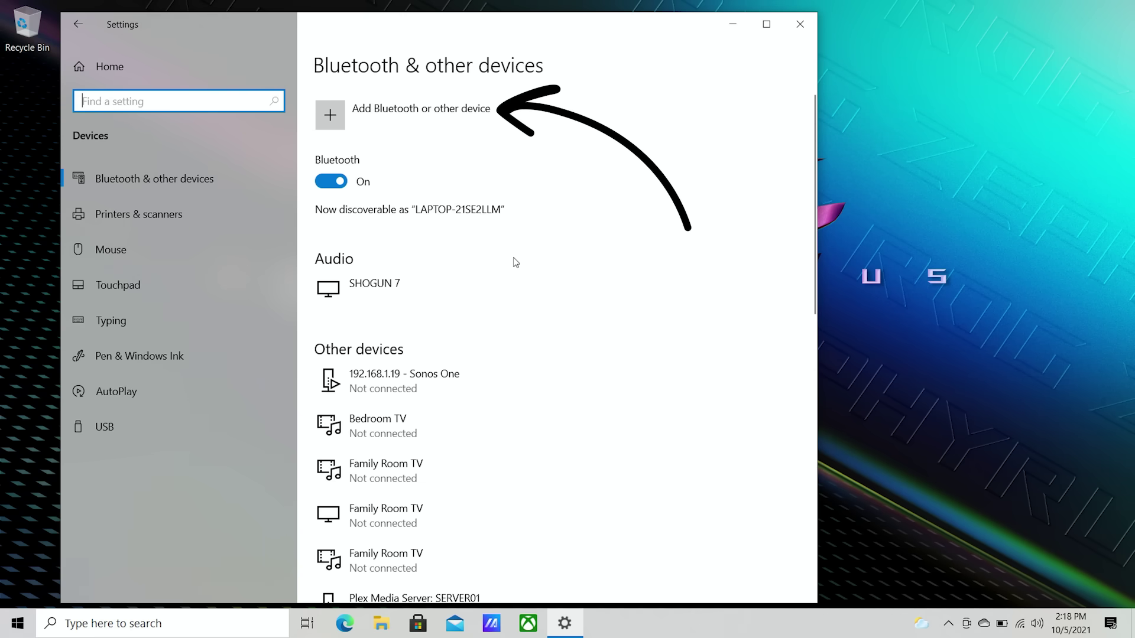
# Pair the Xbox Wireless Controller over Bluetooth, then close Settings
pyautogui.click(337, 123)
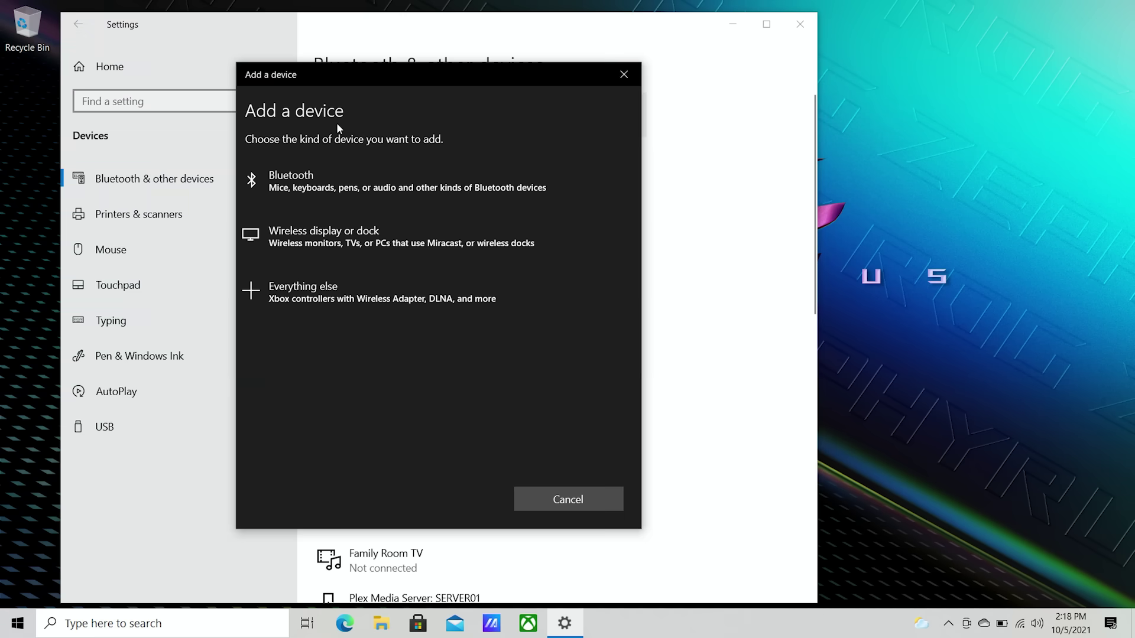
pyautogui.click(502, 200)
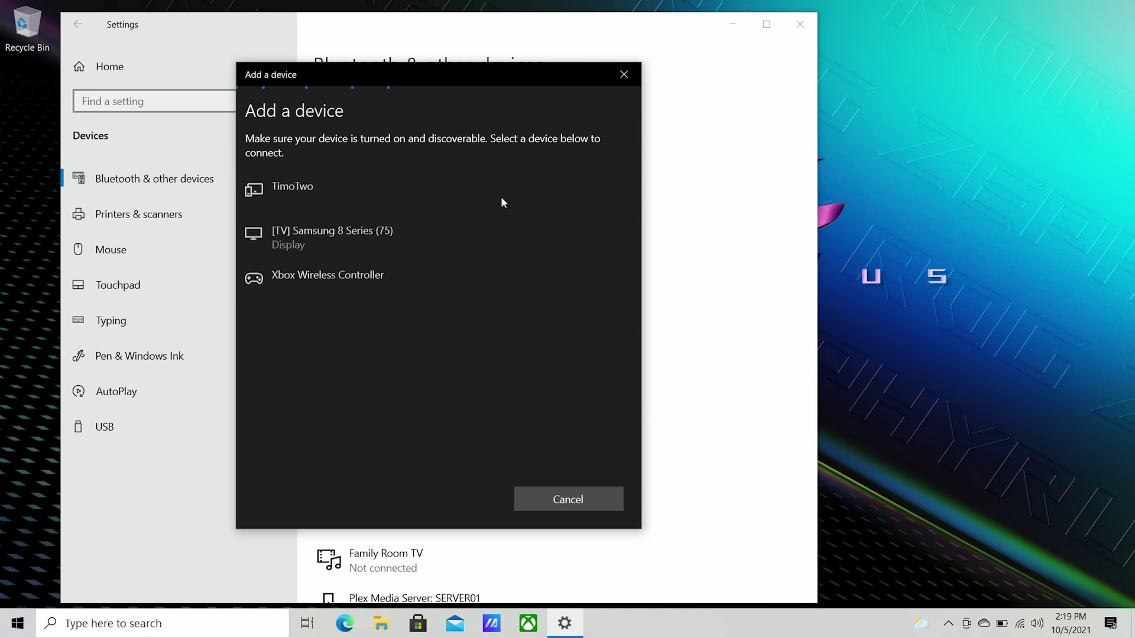
pyautogui.click(418, 282)
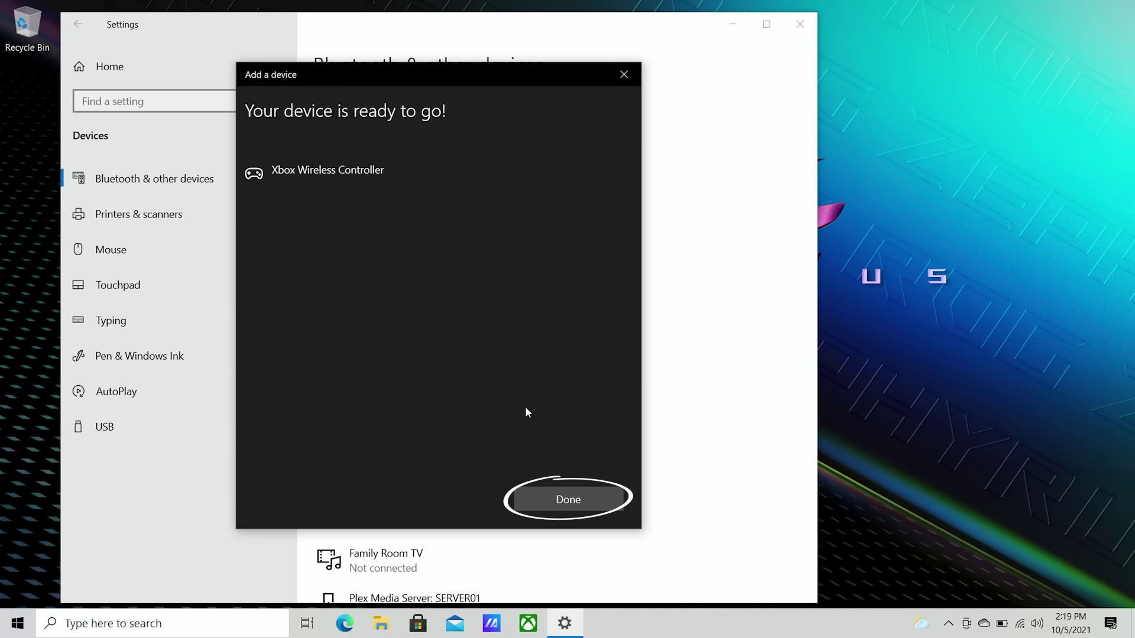
pyautogui.click(600, 498)
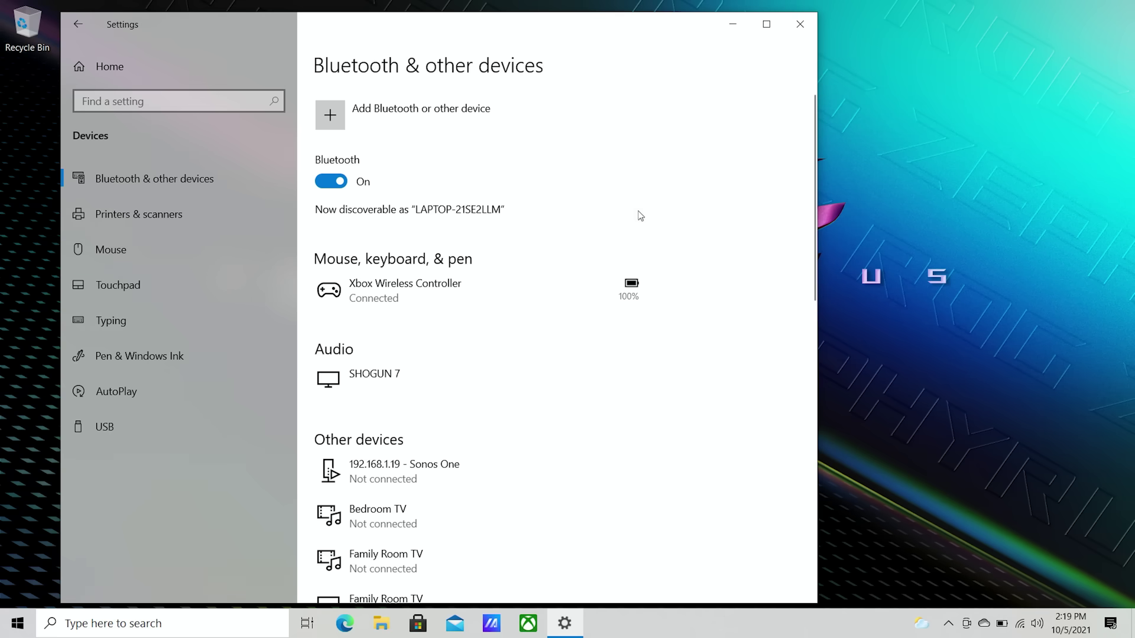
pyautogui.click(799, 24)
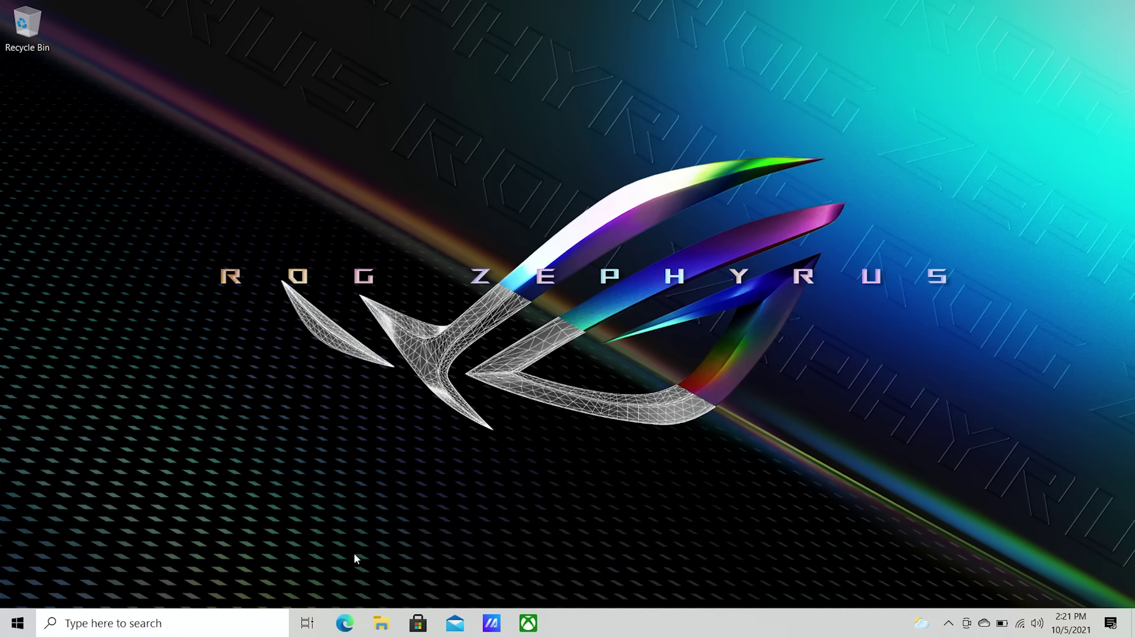
pyautogui.click(345, 623)
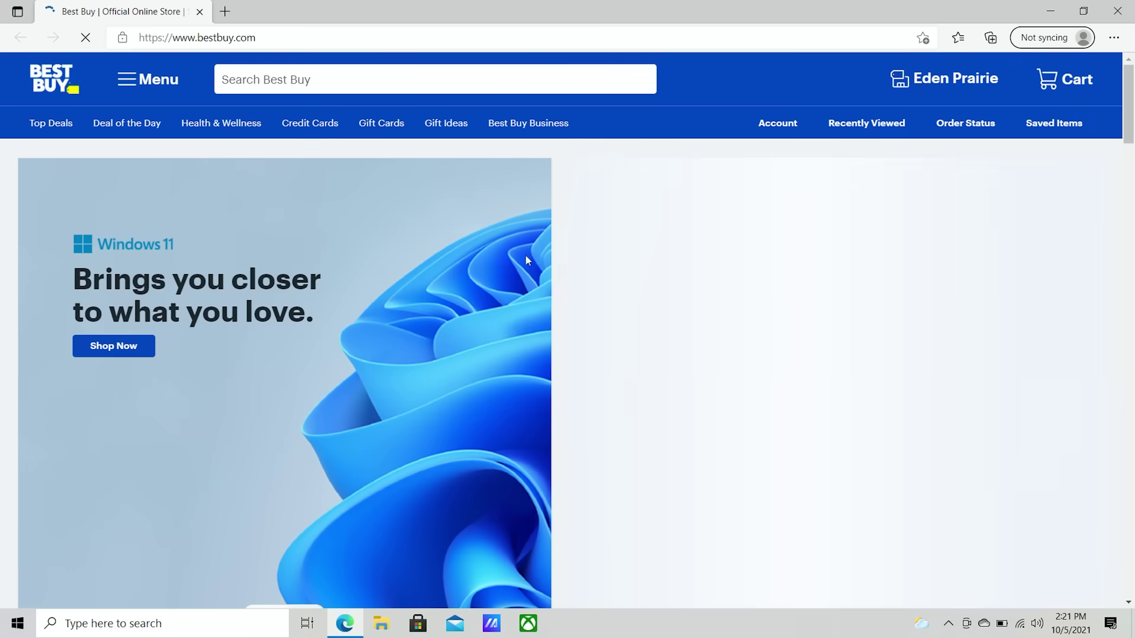
pyautogui.click(432, 38)
pyautogui.write('www.xbox.com/play')
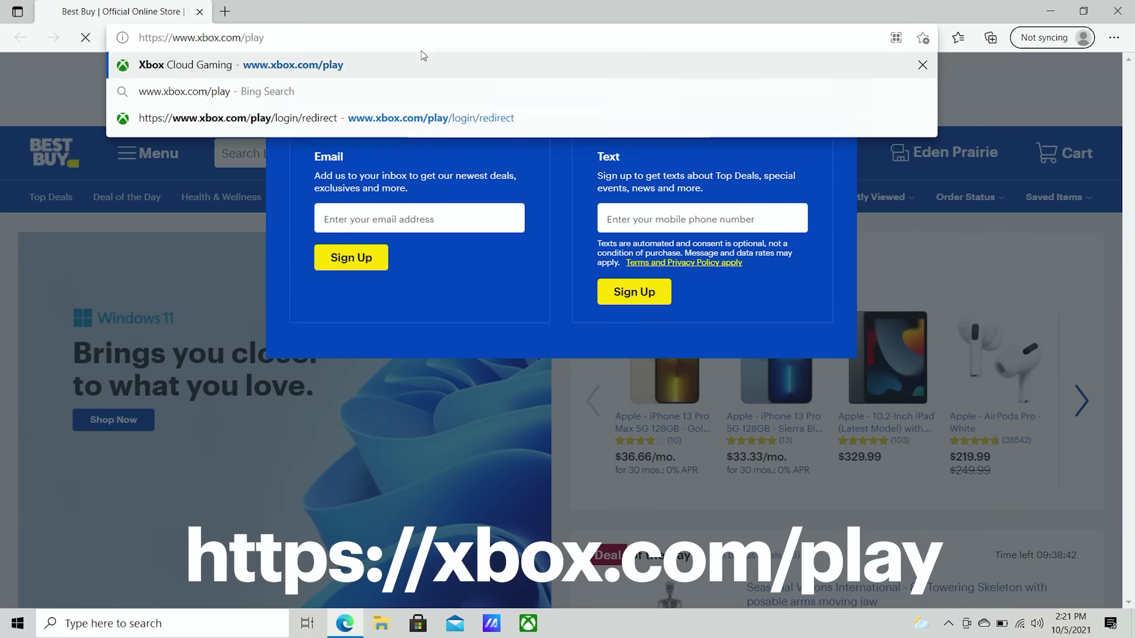
pyautogui.press('Return')
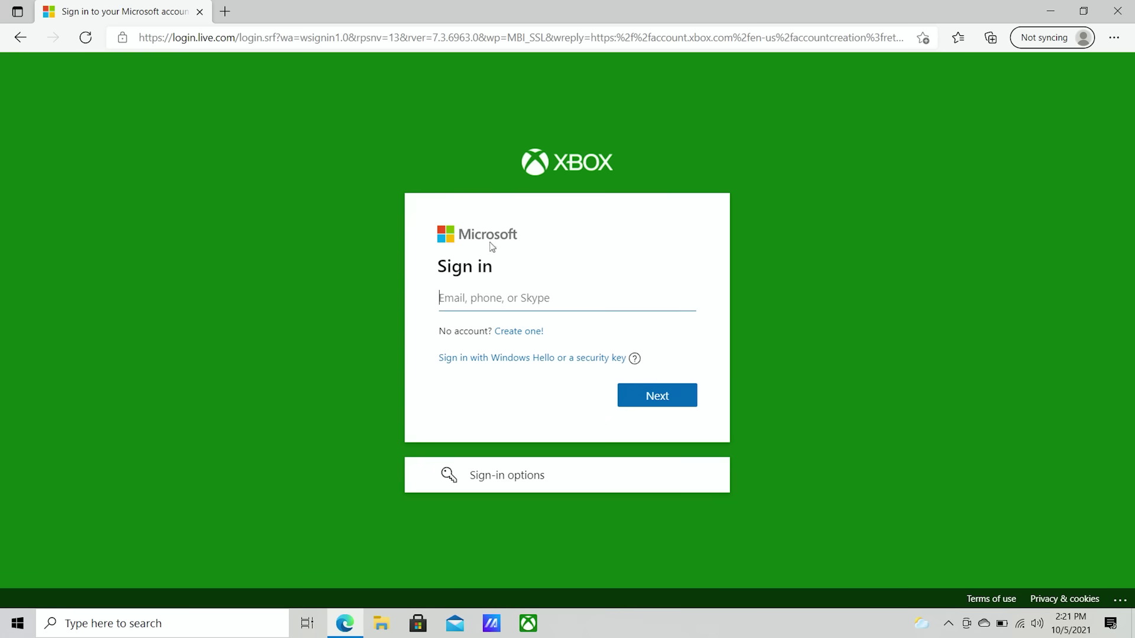
pyautogui.click(484, 294)
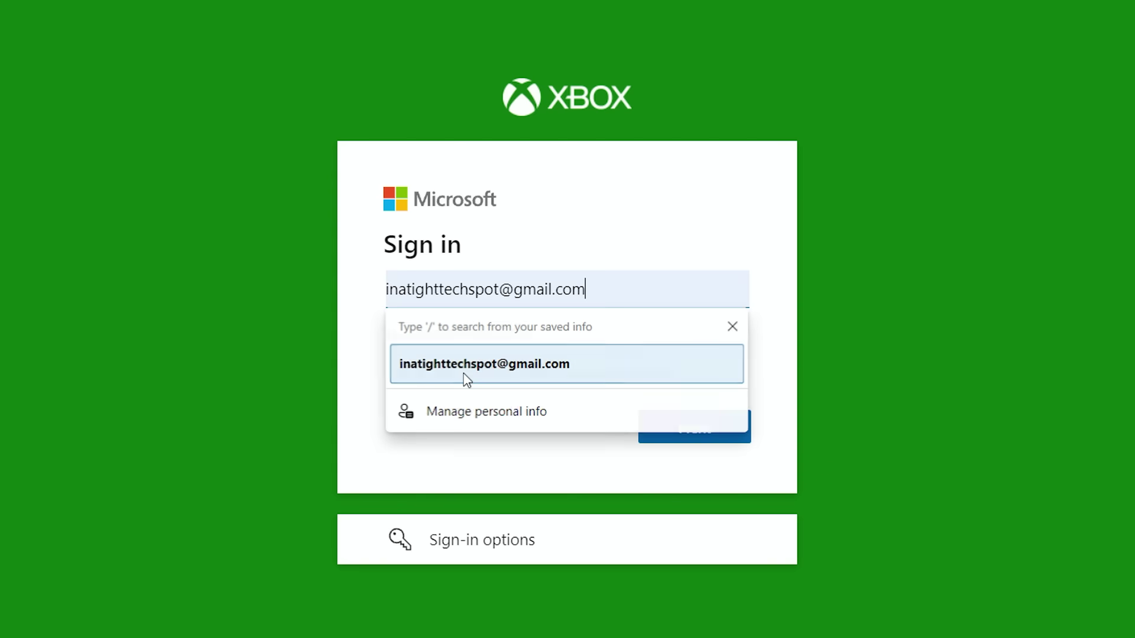
pyautogui.click(467, 365)
pyautogui.click(694, 428)
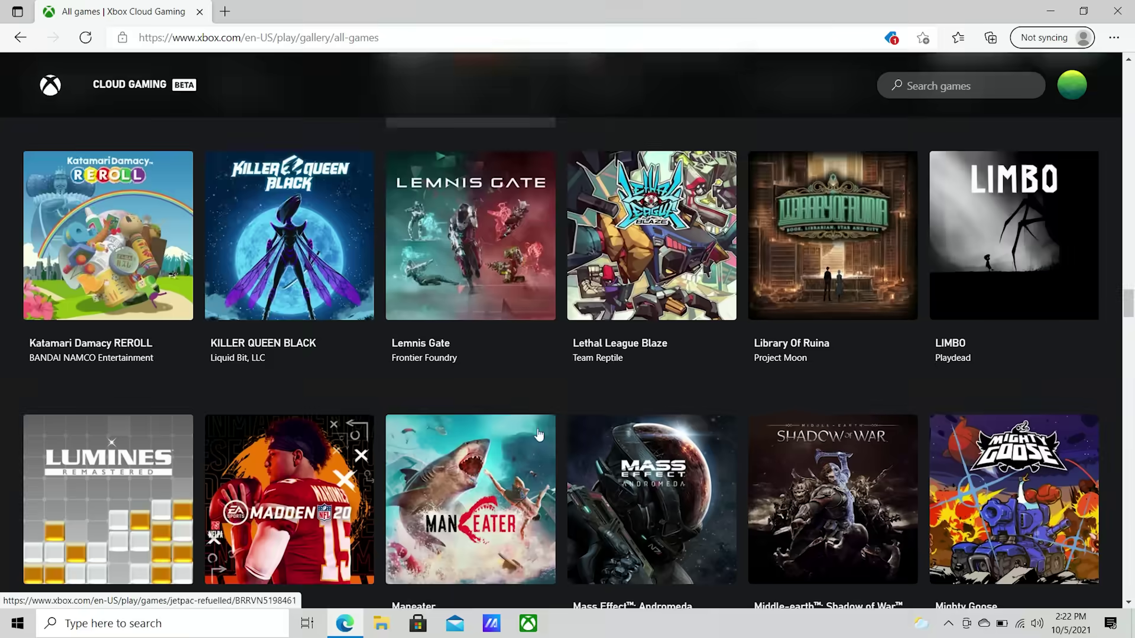
# Launch Ori and the Will of the Wisps through Xbox Cloud Gaming
pyautogui.scroll(-5, 539, 434)
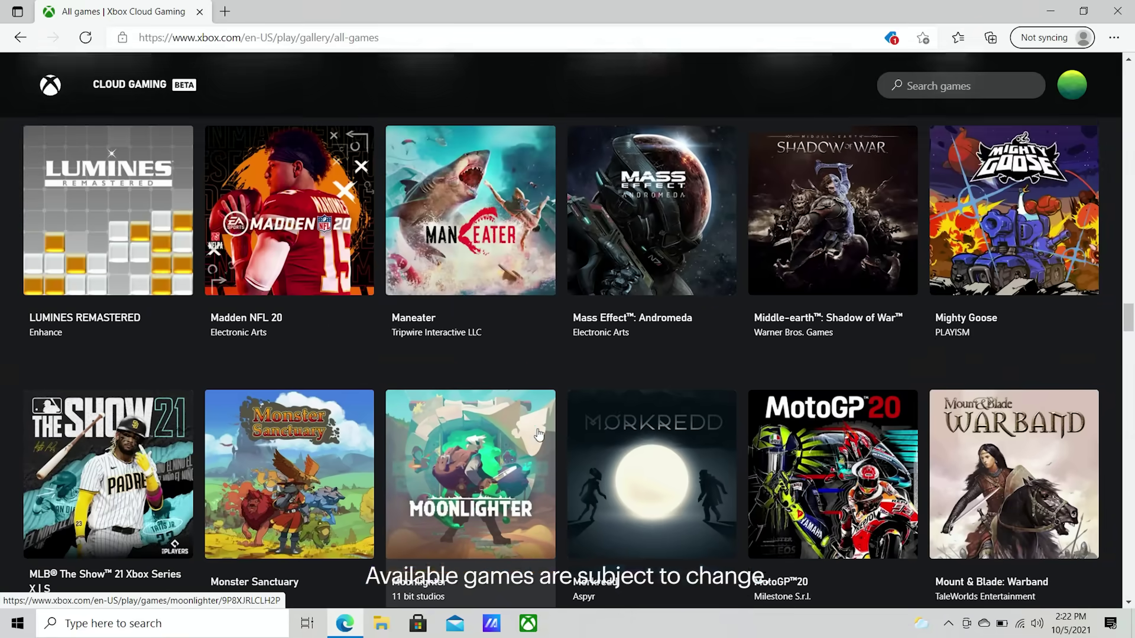
pyautogui.scroll(-10, 538, 435)
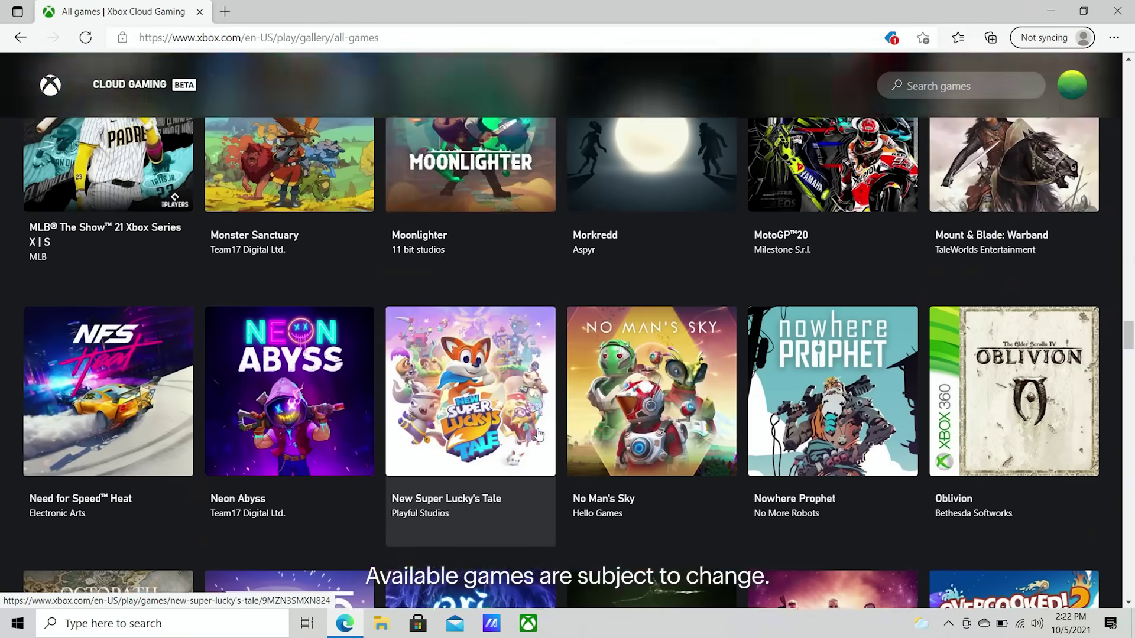
pyautogui.scroll(-1, 538, 434)
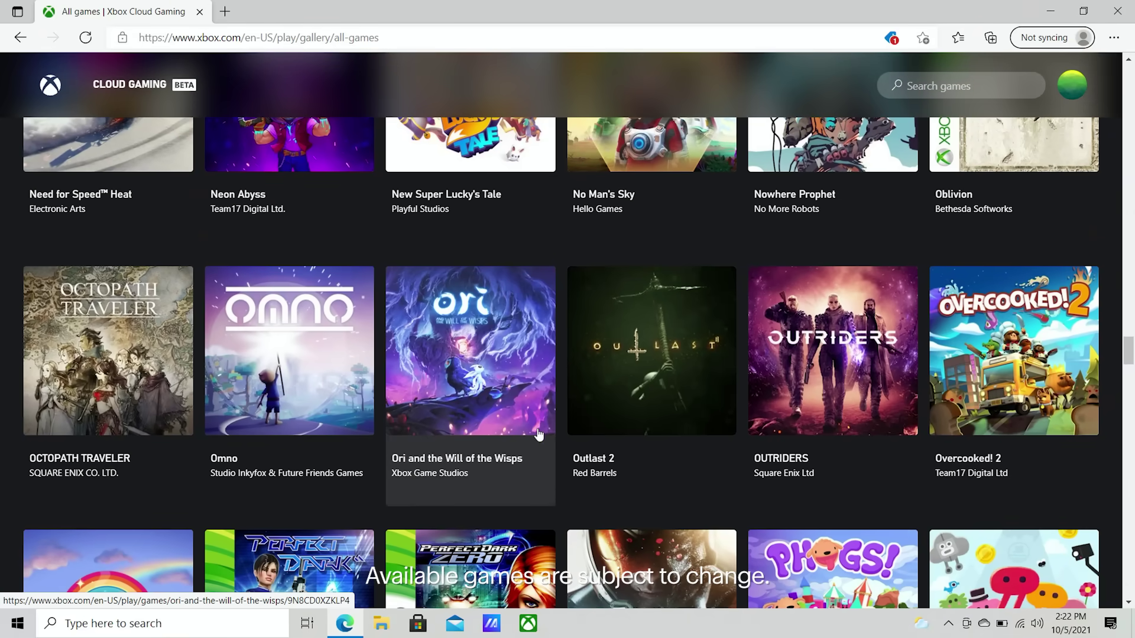
pyautogui.click(471, 403)
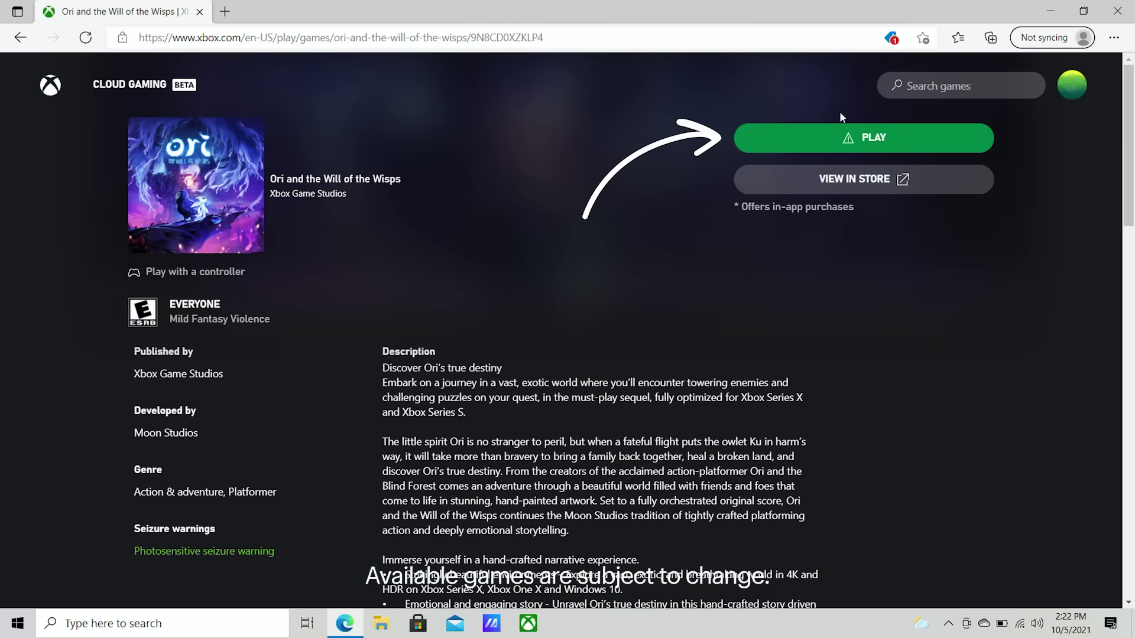
pyautogui.click(926, 139)
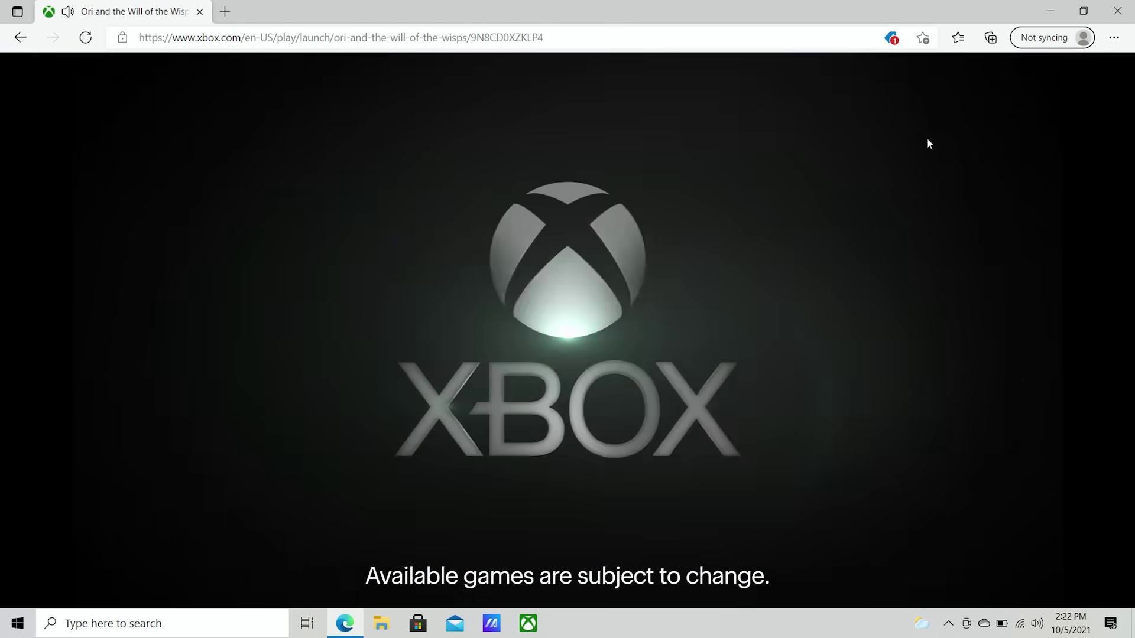